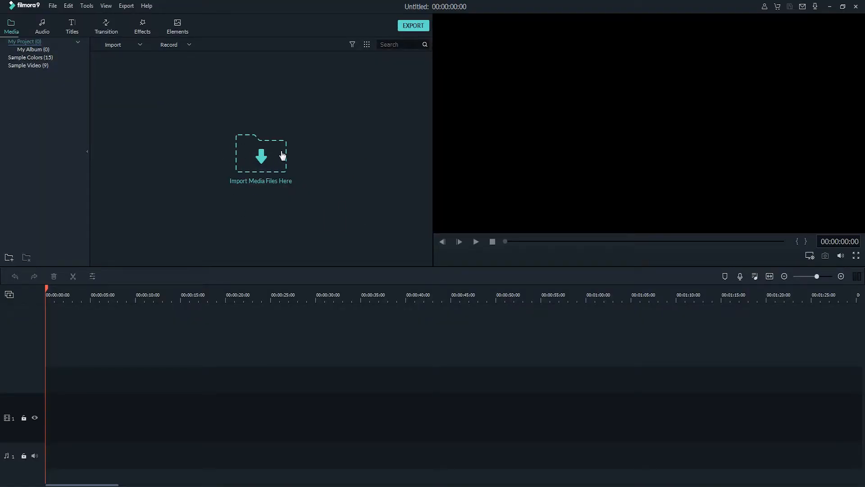
Import the Wildlife Windows 7 sample video and place it at the start of the first video track.
click(262, 166)
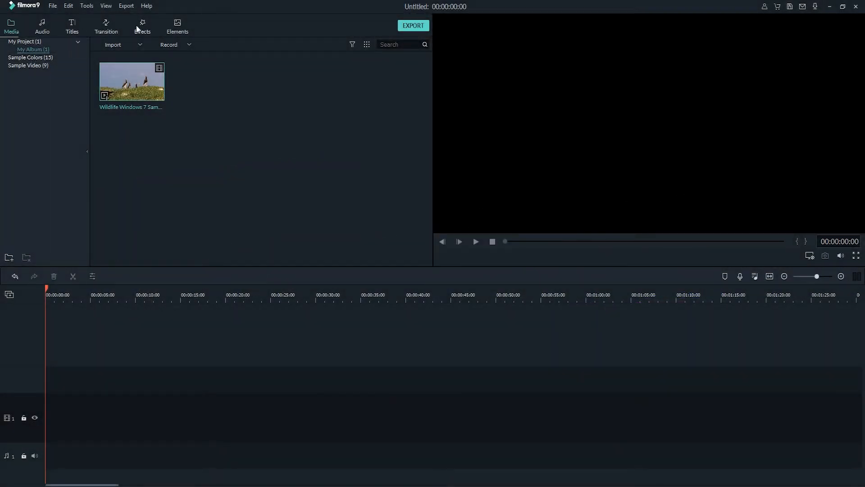
click(154, 24)
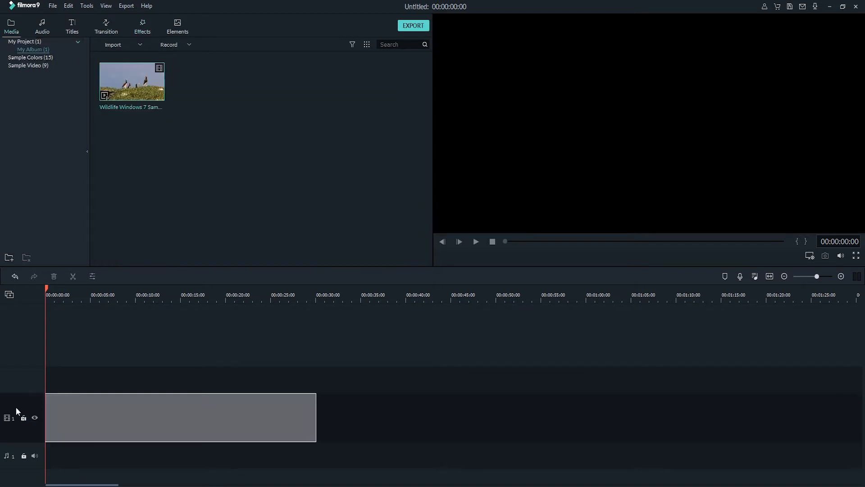
mouse_move(16, 407)
mouse_down()
mouse_move(19, 361)
mouse_move(6, 408)
mouse_up()
click(454, 257)
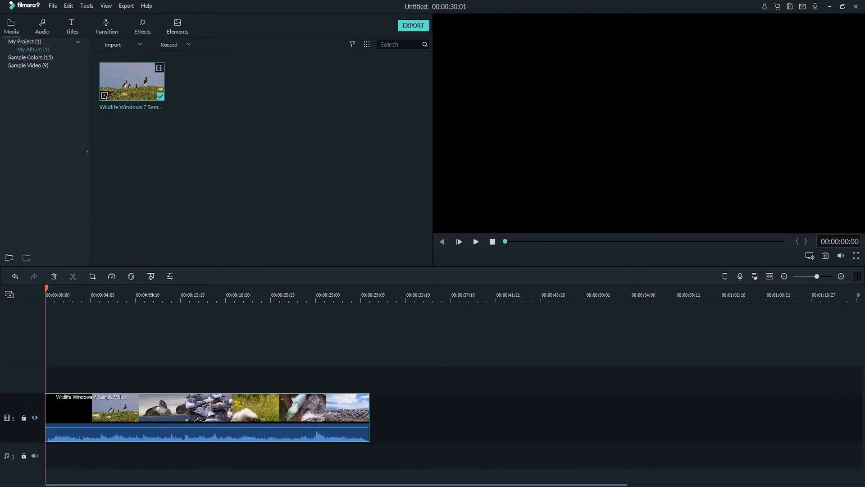
Place the Aegean filter on the track above the video, starting at 00:00:03:08, and preview frames inside and outside it.
drag(506, 241, 536, 242)
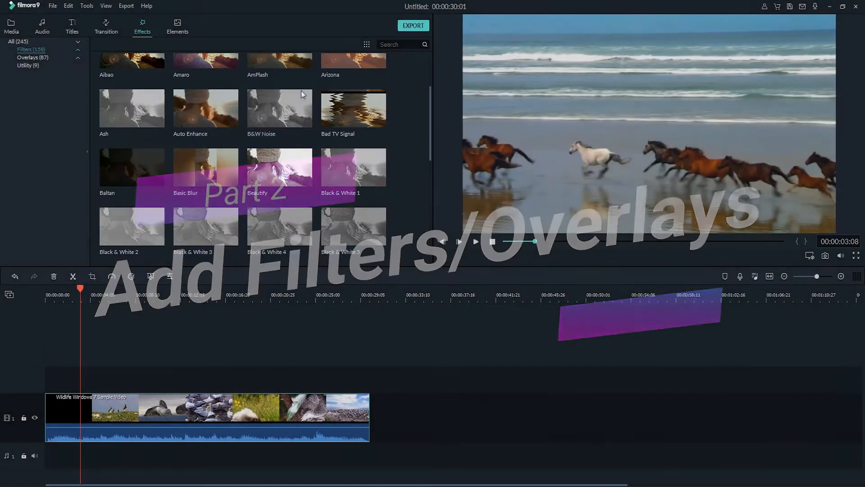
drag(353, 84, 107, 381)
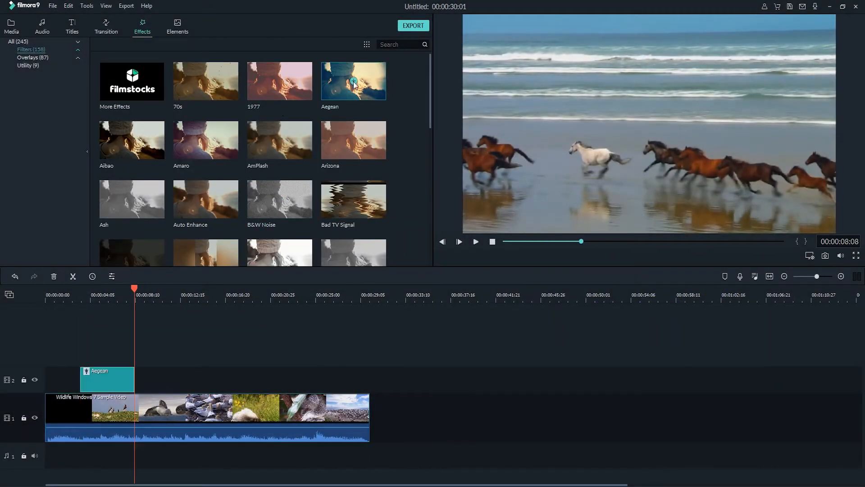
click(116, 296)
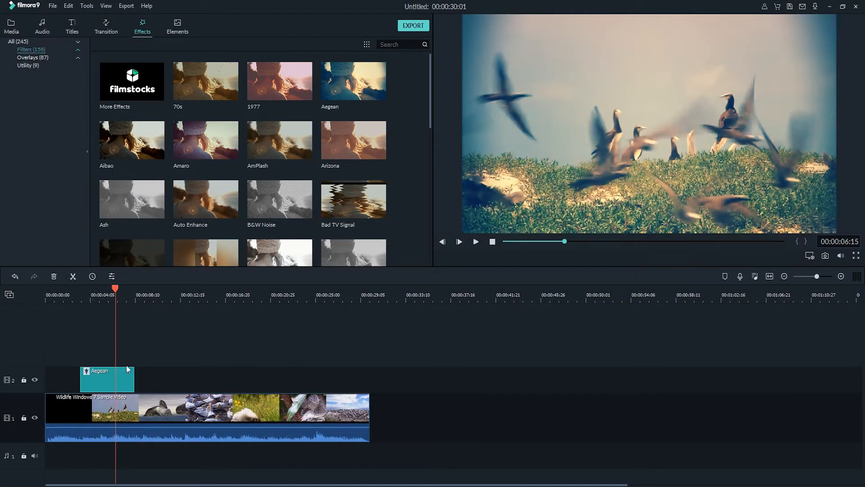
click(156, 296)
click(119, 296)
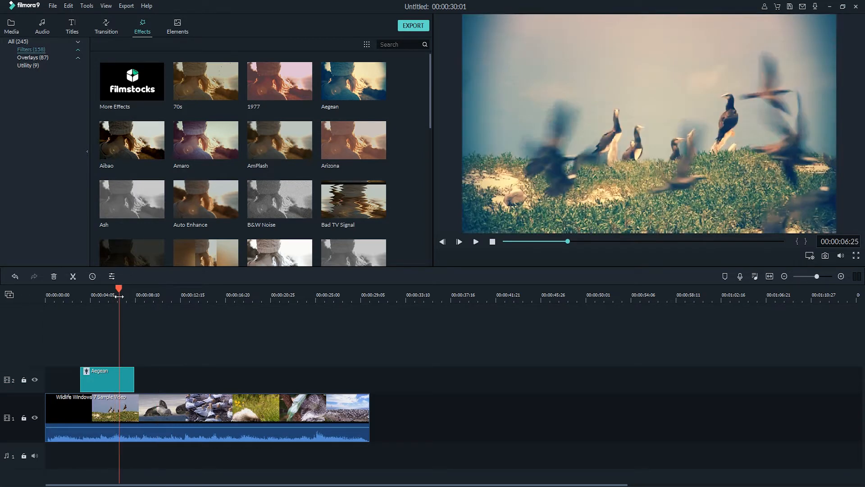
Adjust both ends of the Aegean filter on the timeline so it spans the full length of the video clip.
drag(134, 378, 111, 377)
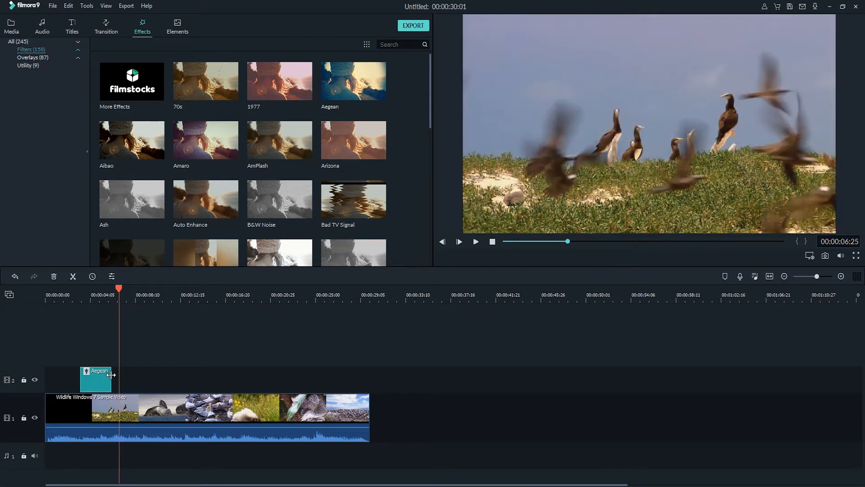
click(112, 293)
click(103, 293)
drag(112, 378, 369, 377)
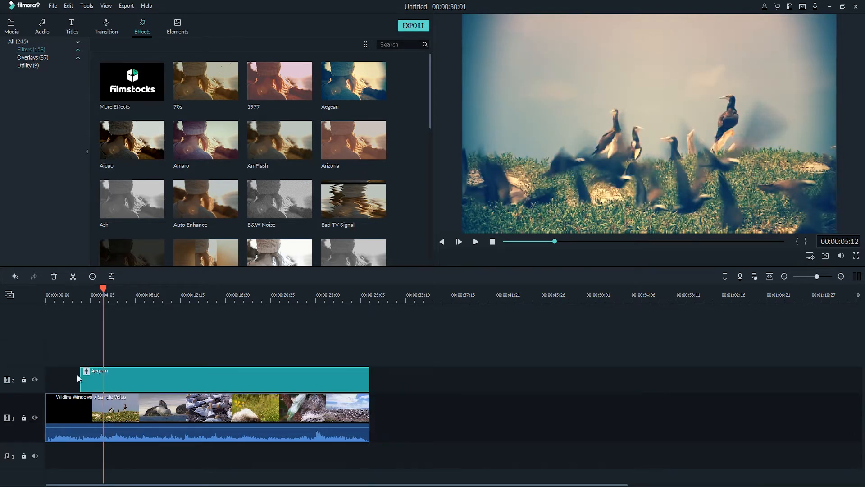
drag(77, 377, 45, 378)
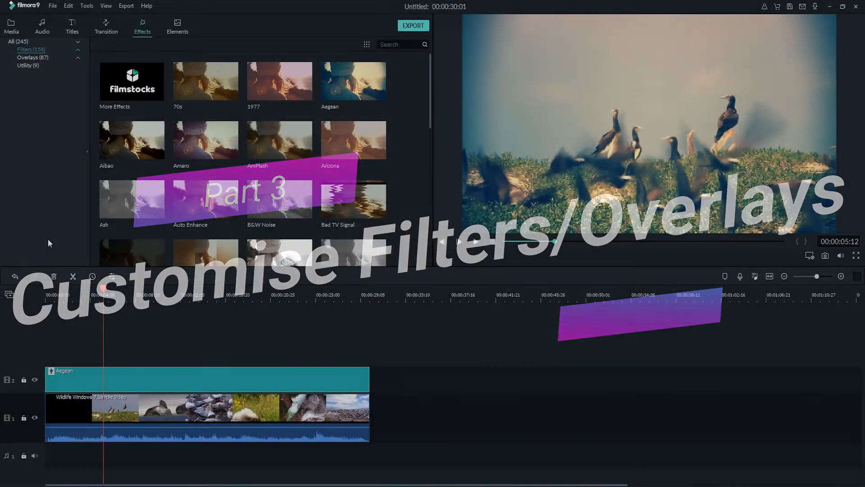
mouse_move(369, 377)
mouse_down()
mouse_move(345, 376)
mouse_move(370, 370)
mouse_up()
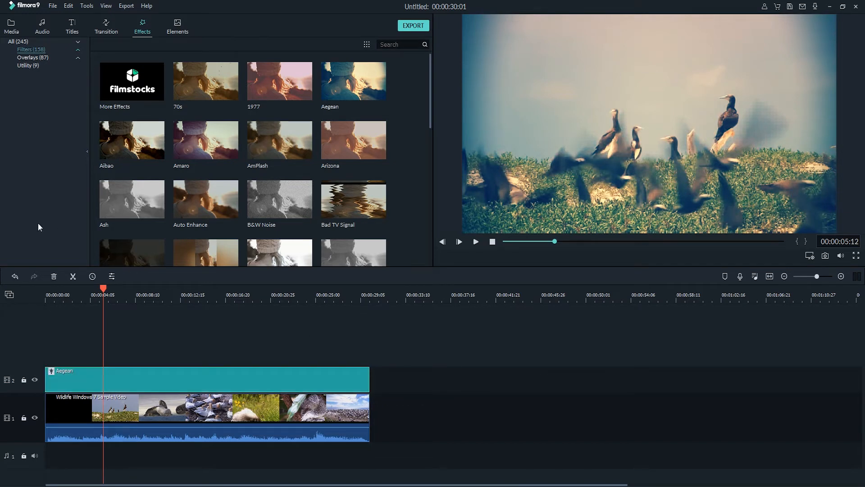
Open the properties of the Aegean filter on the timeline and adjust its settings.
right_click(129, 381)
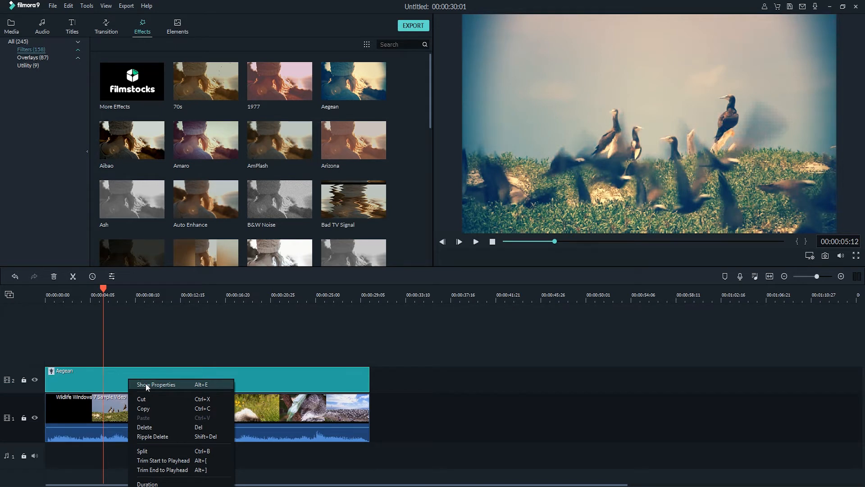
click(143, 384)
drag(289, 59, 242, 53)
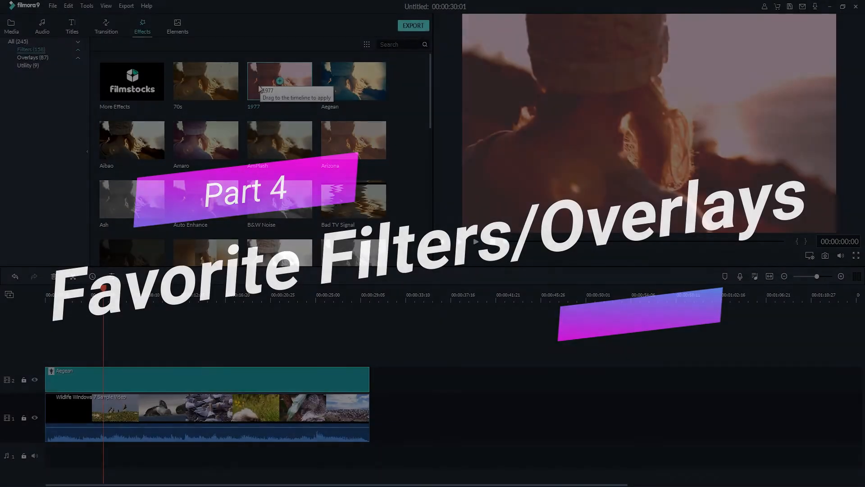
Add the Aegean filter to the favourites and browse the rest of the filter library.
right_click(374, 86)
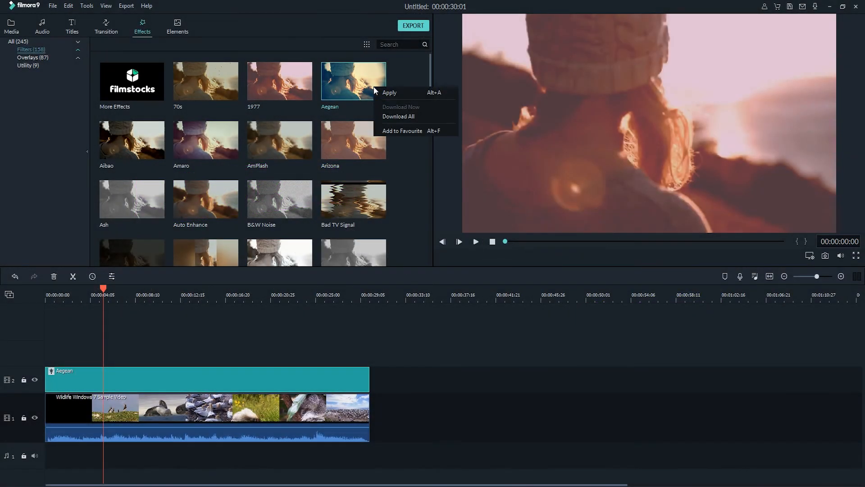
click(435, 129)
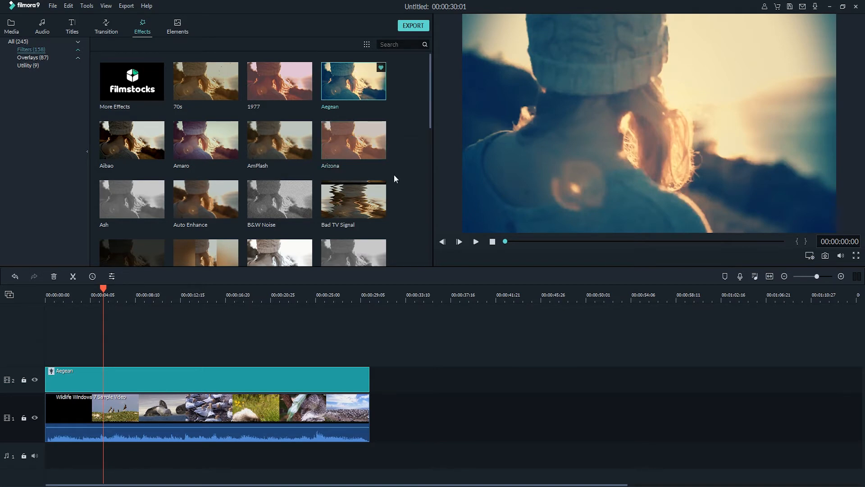
scroll(394, 174, down, 5)
scroll(334, 137, up, 5)
Delete the Aegean filter from the timeline and zoom the timeline out.
right_click(247, 377)
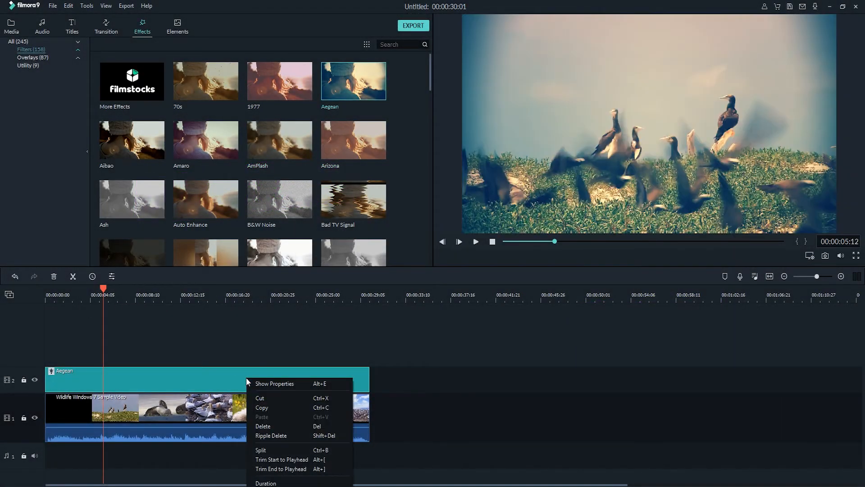
click(263, 427)
drag(101, 293, 72, 294)
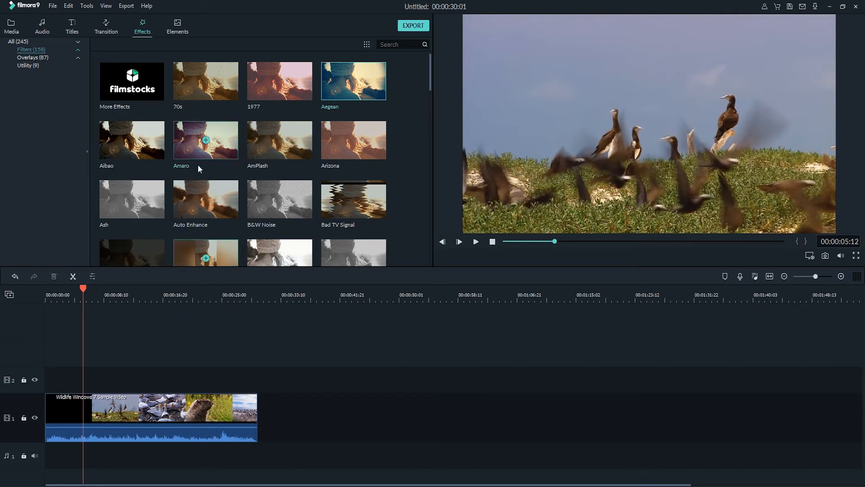
Apply the Box Turn 2 transition at the cut between the two video clips and play it back.
click(108, 25)
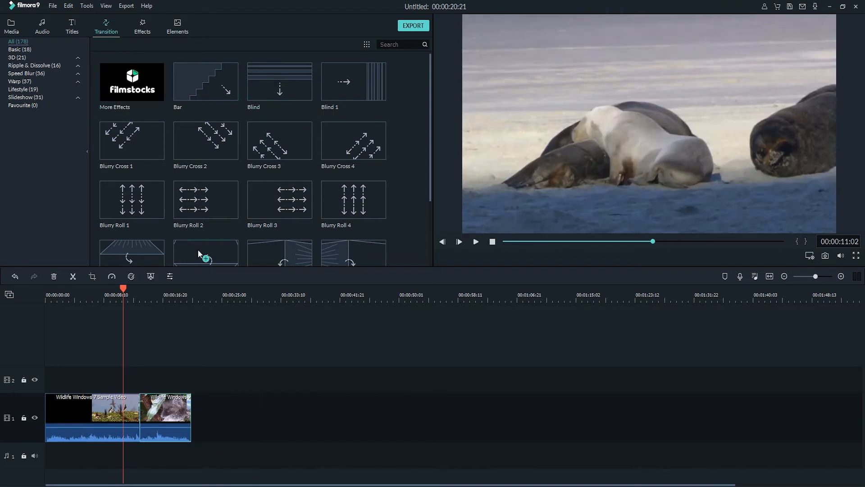
scroll(426, 113, down, 2)
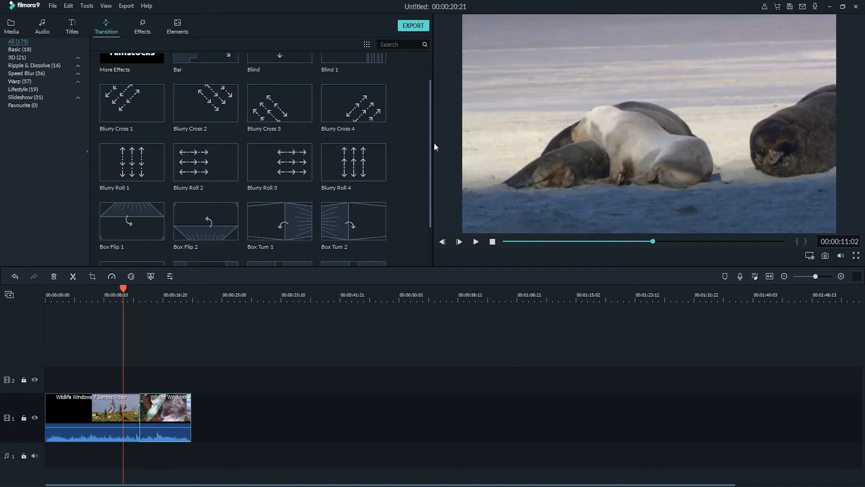
drag(377, 188, 163, 402)
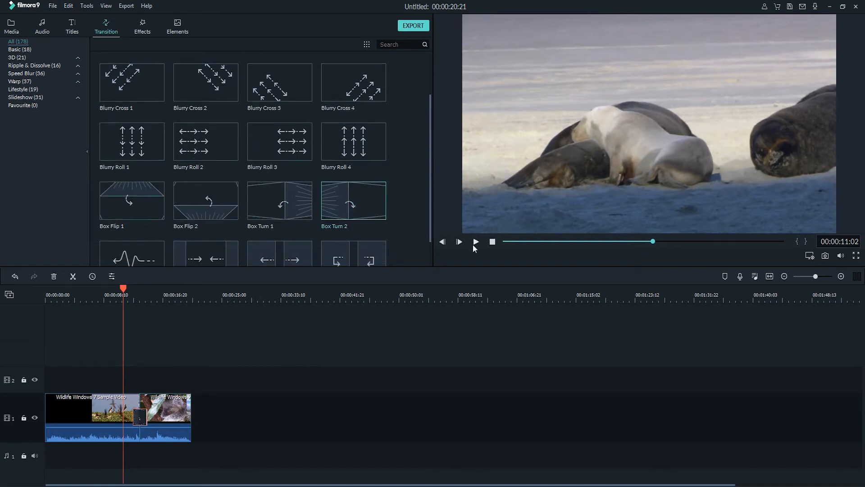
click(476, 242)
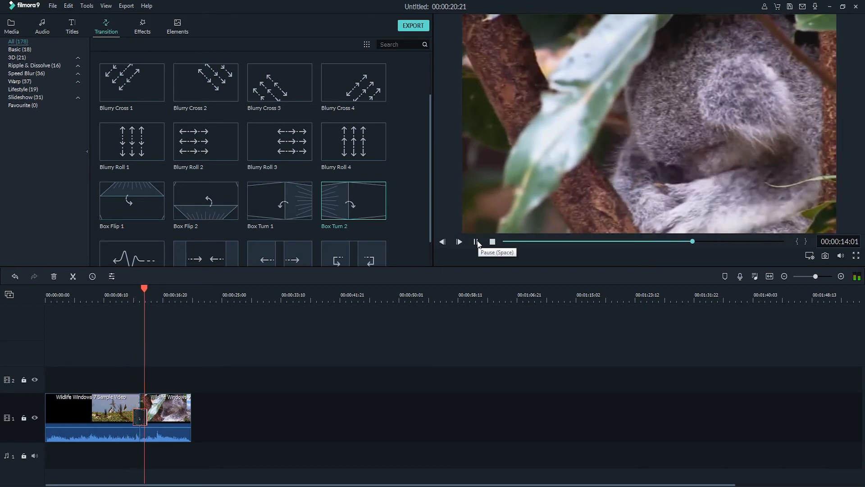
click(477, 242)
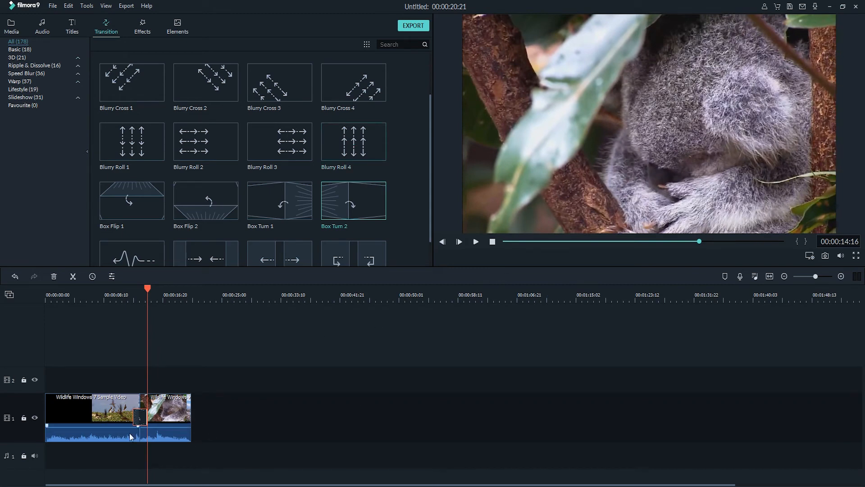
Examine the duration and transition mode settings of the transition between the two clips.
right_click(140, 416)
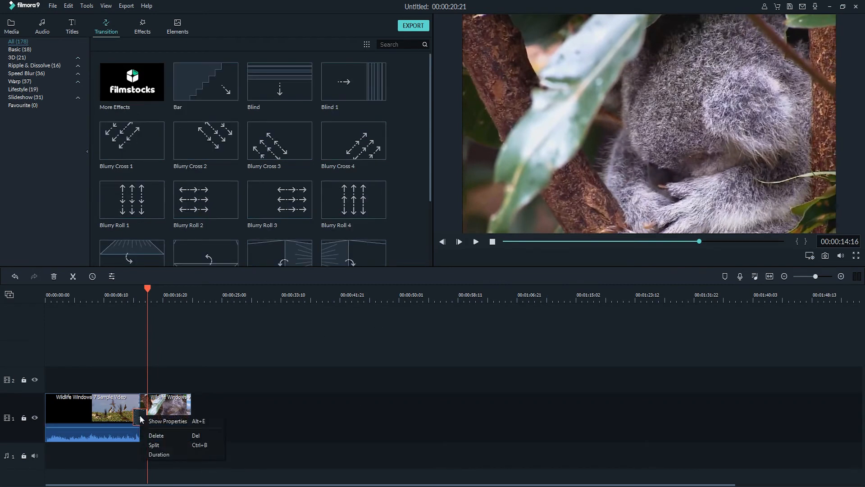
click(164, 423)
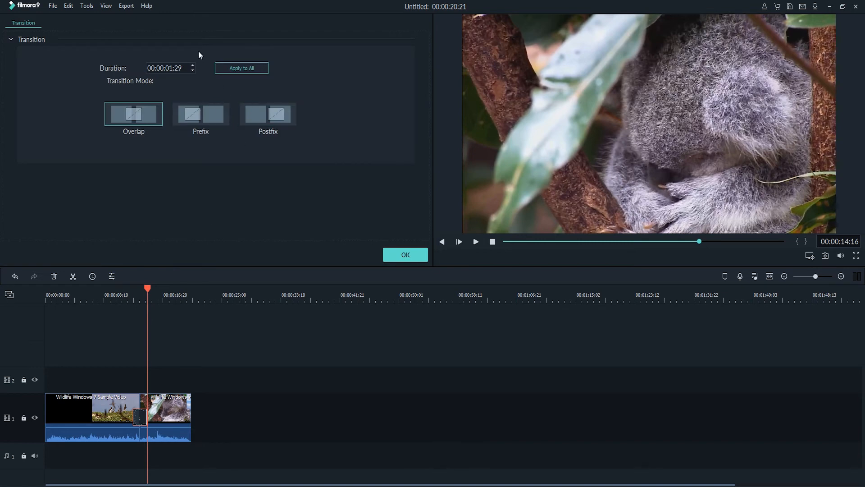
click(405, 254)
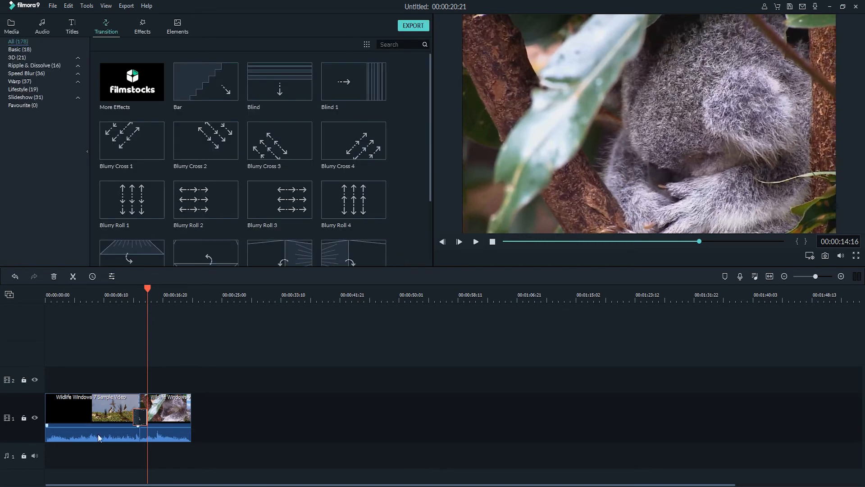
Delete the transition between the two clips and undo the deletion.
right_click(142, 417)
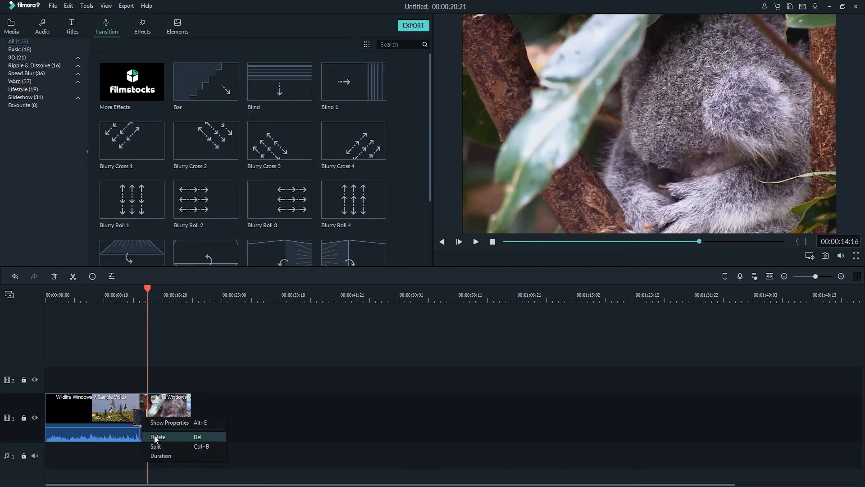
click(155, 436)
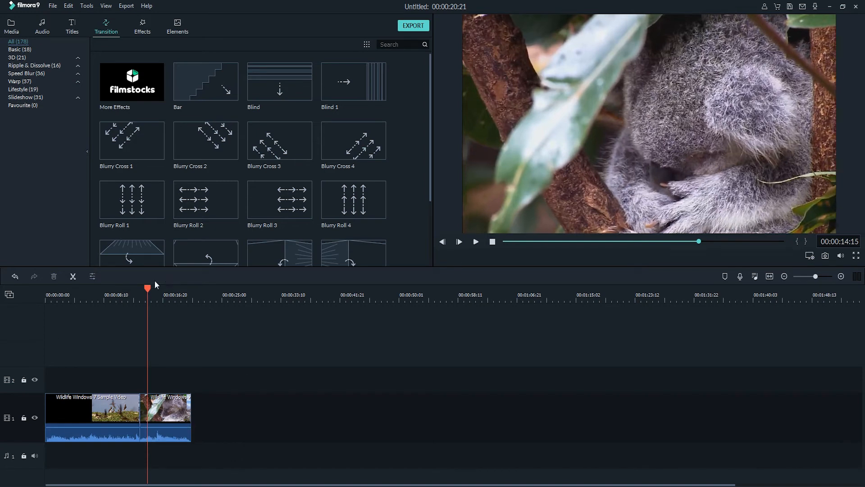
key(ctrl+z)
right_click(143, 418)
Add the Blind 1 transition to the favourites.
click(351, 78)
right_click(350, 78)
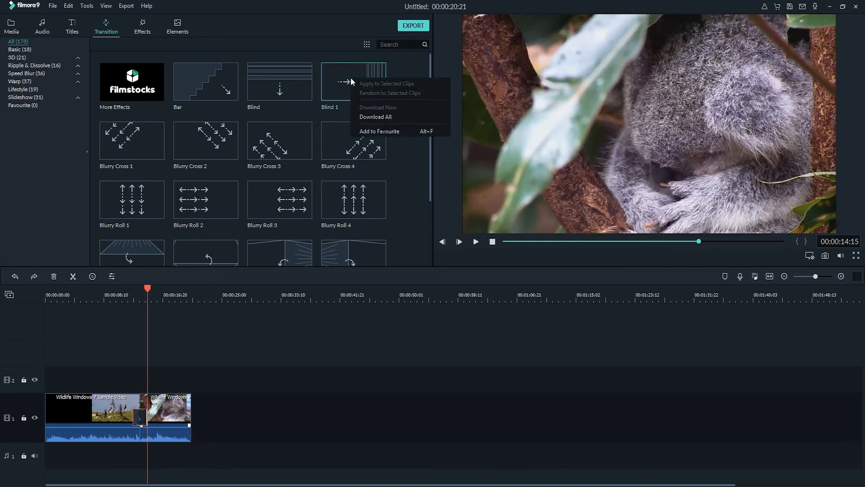
right_click(333, 80)
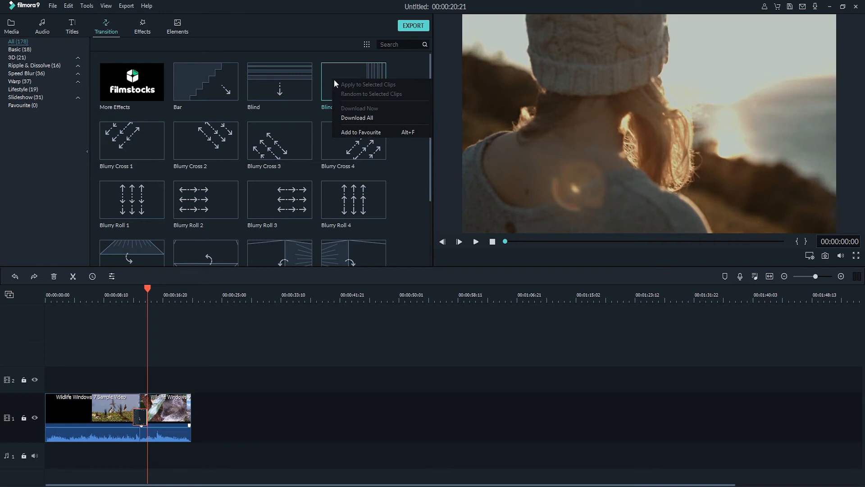
click(348, 133)
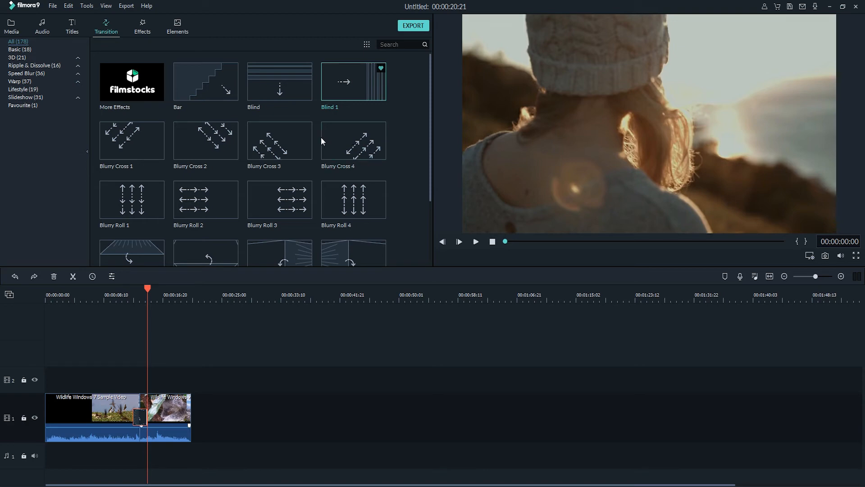
Browse the elements library and insert Element Love 3 above the video at 00:00:14:15.
click(184, 25)
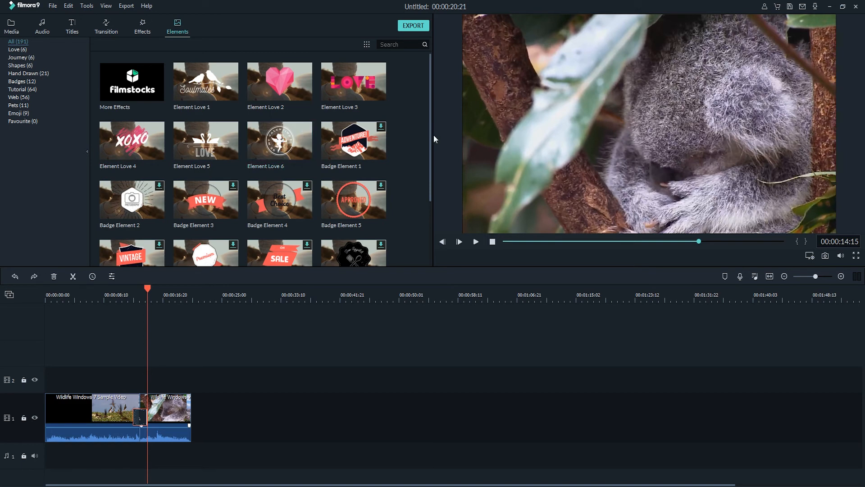
drag(431, 136, 270, 168)
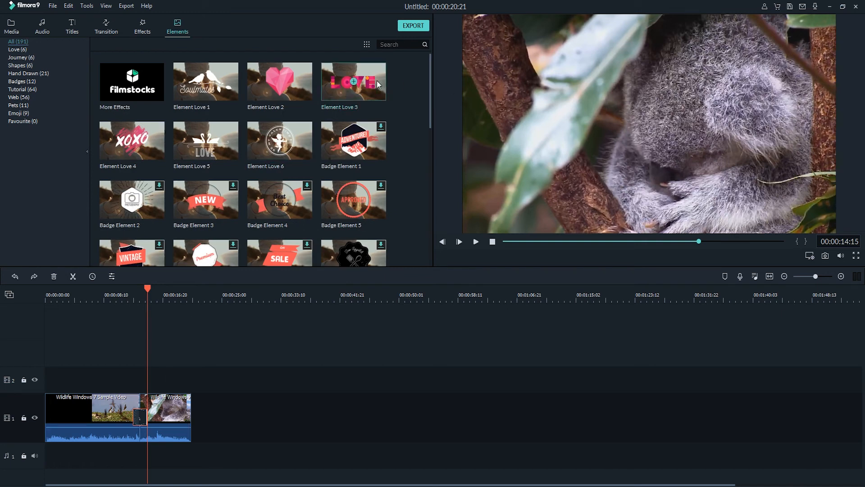
click(353, 83)
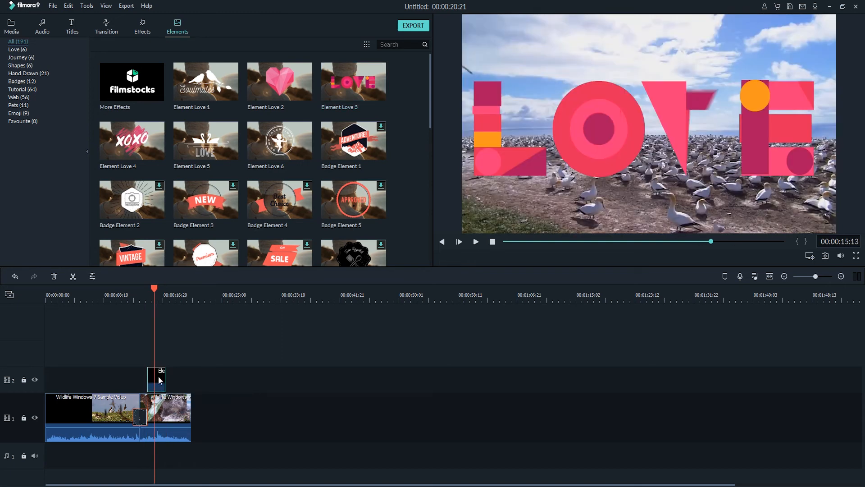
Shift the Element Love 3 clip slightly earlier, to about the 14-second mark, and play it back from its start.
drag(158, 378, 154, 376)
drag(154, 288, 145, 289)
click(475, 242)
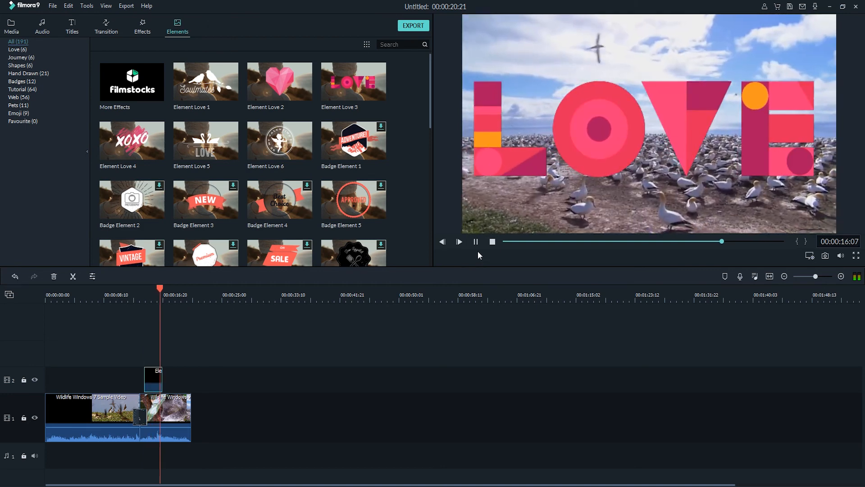
click(477, 242)
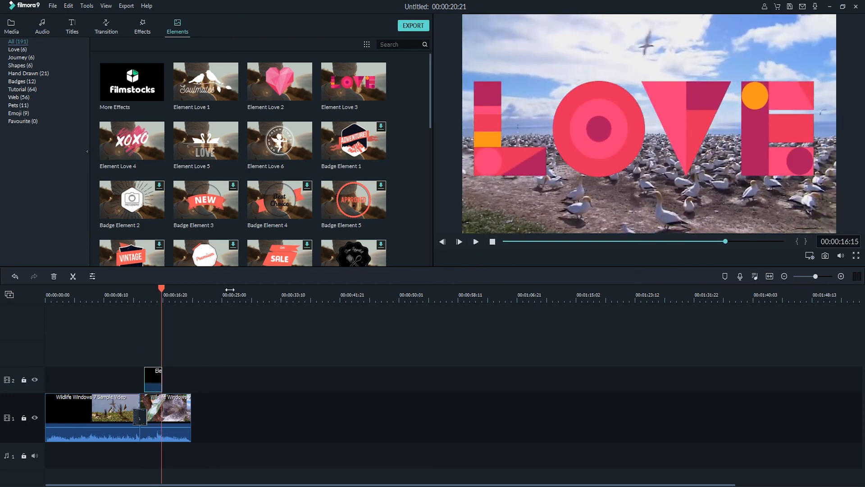
Delete the Element Love 3 clip from the timeline, undo that deletion, and remove the clip again.
click(156, 376)
click(53, 277)
key(ctrl+z)
right_click(155, 377)
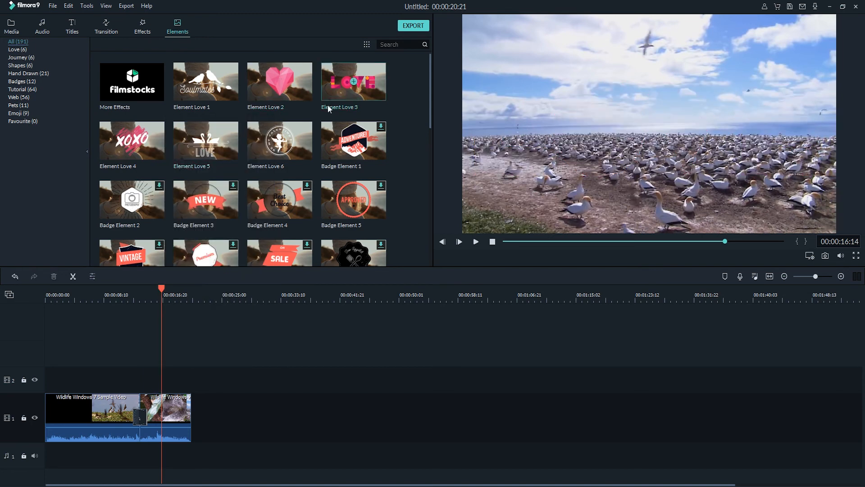
Add Element Love 2 and Element Love 3 to the favourites and move the playhead to 00:00:13:20.
right_click(302, 84)
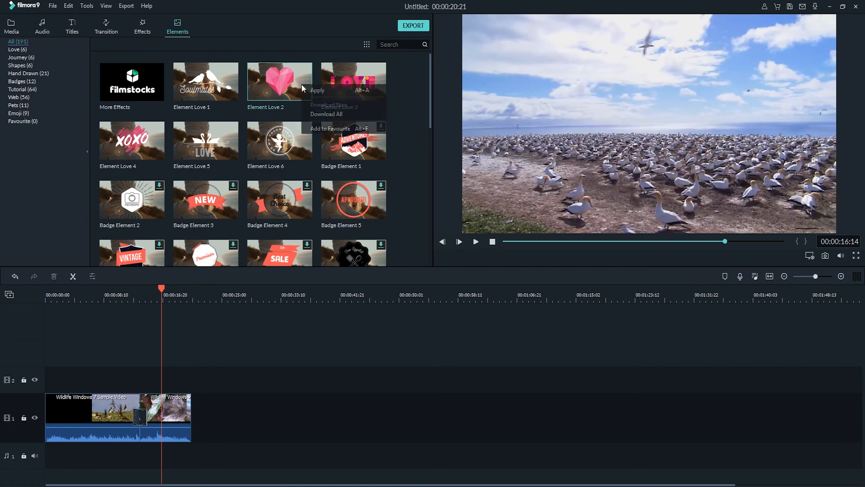
click(340, 130)
right_click(370, 85)
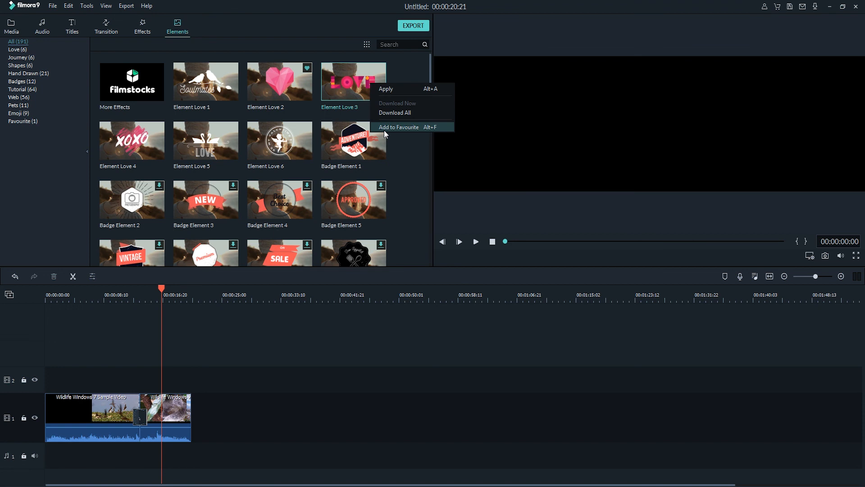
click(383, 130)
click(141, 299)
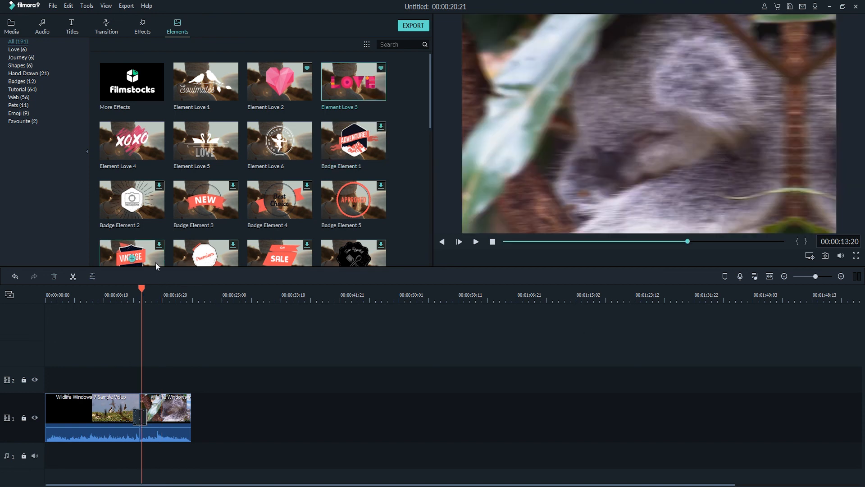